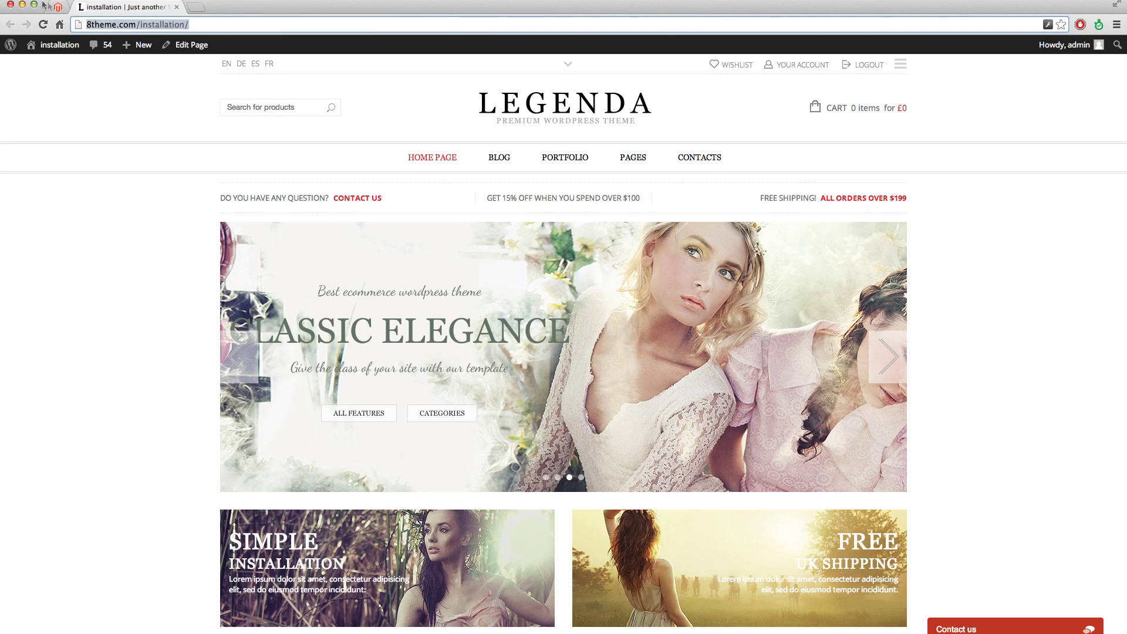
Leave the storefront for the admin Dashboard and open the Add New Plugins page.
left_click(60, 10)
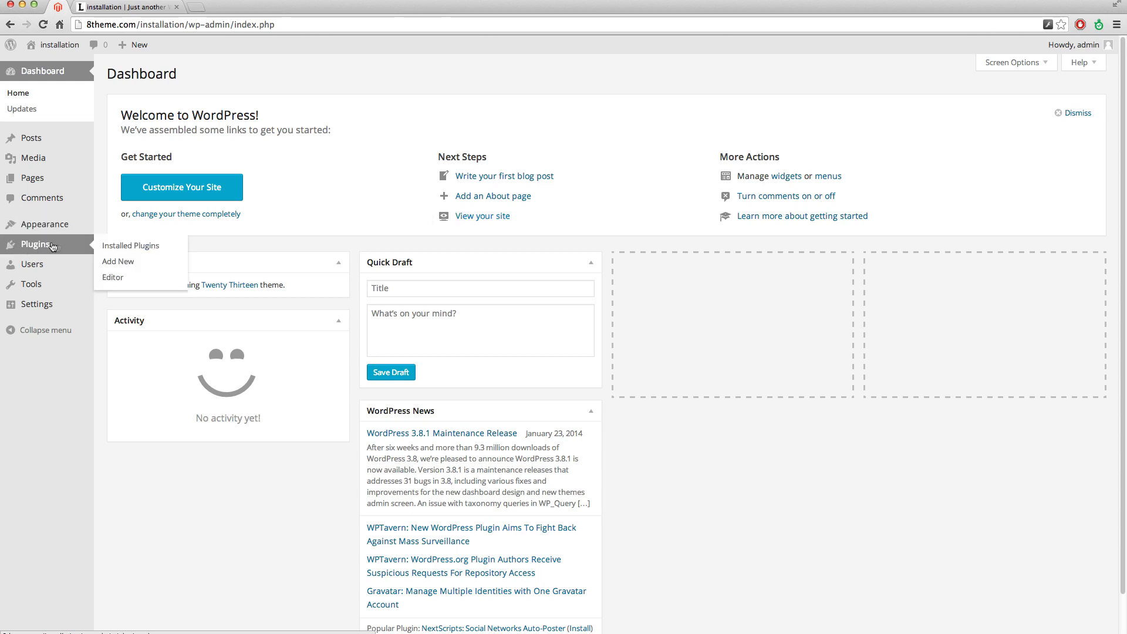
mouse_move(35, 244)
left_click(112, 266)
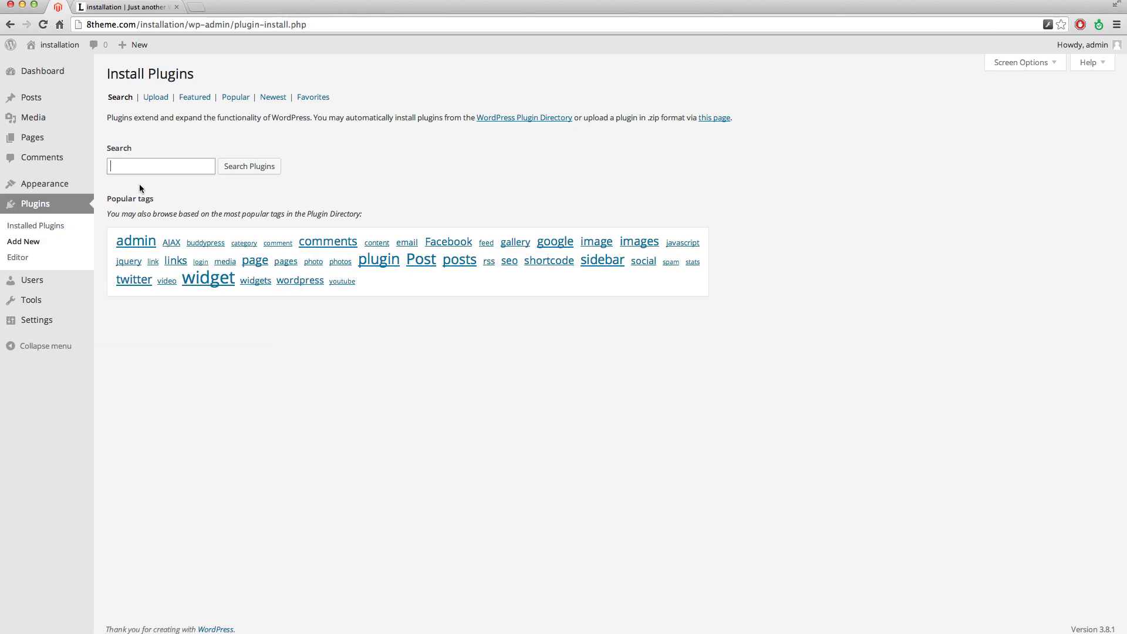
Search the plugin directory for 'woocommerce' and install WooCommerce - excelling eCommerce.
type("wo")
left_click(146, 182)
left_click(252, 166)
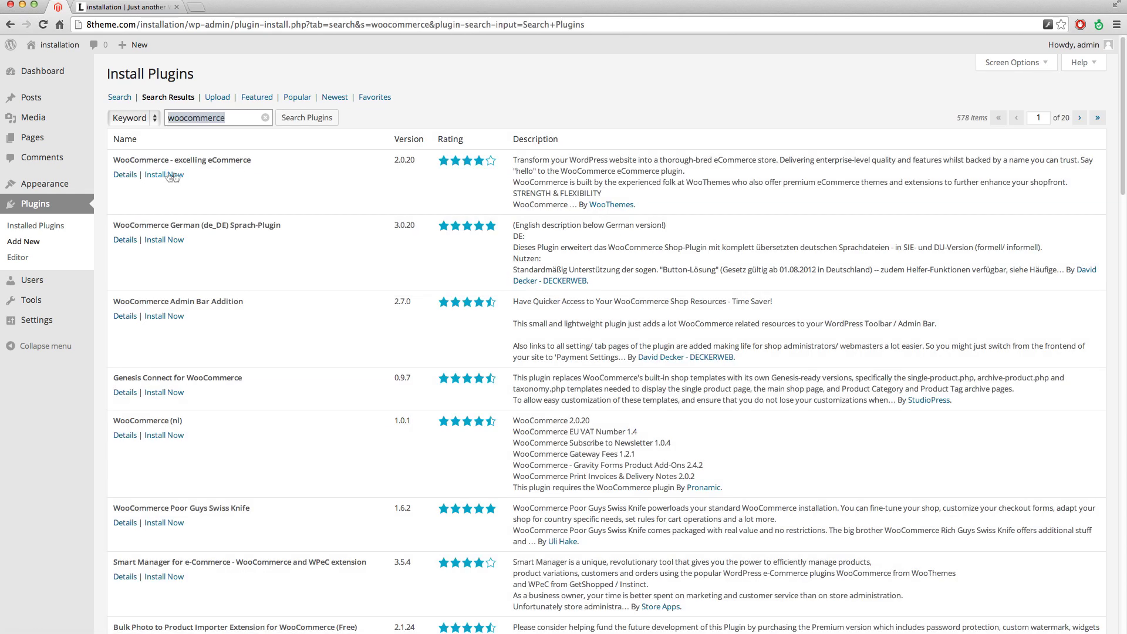
left_click(161, 176)
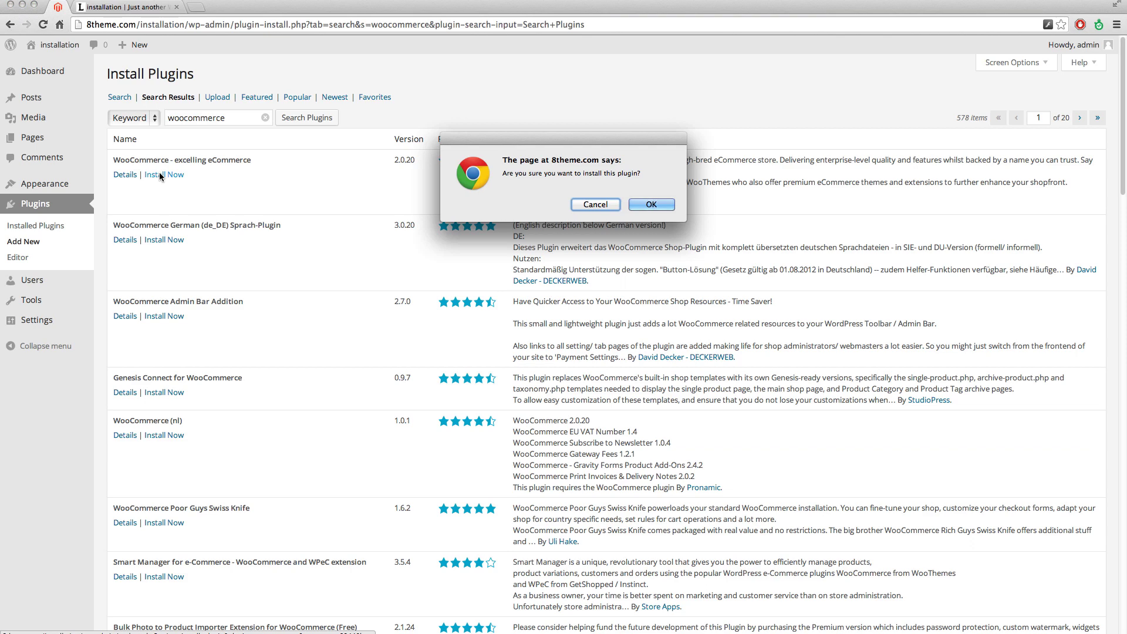
left_click(657, 205)
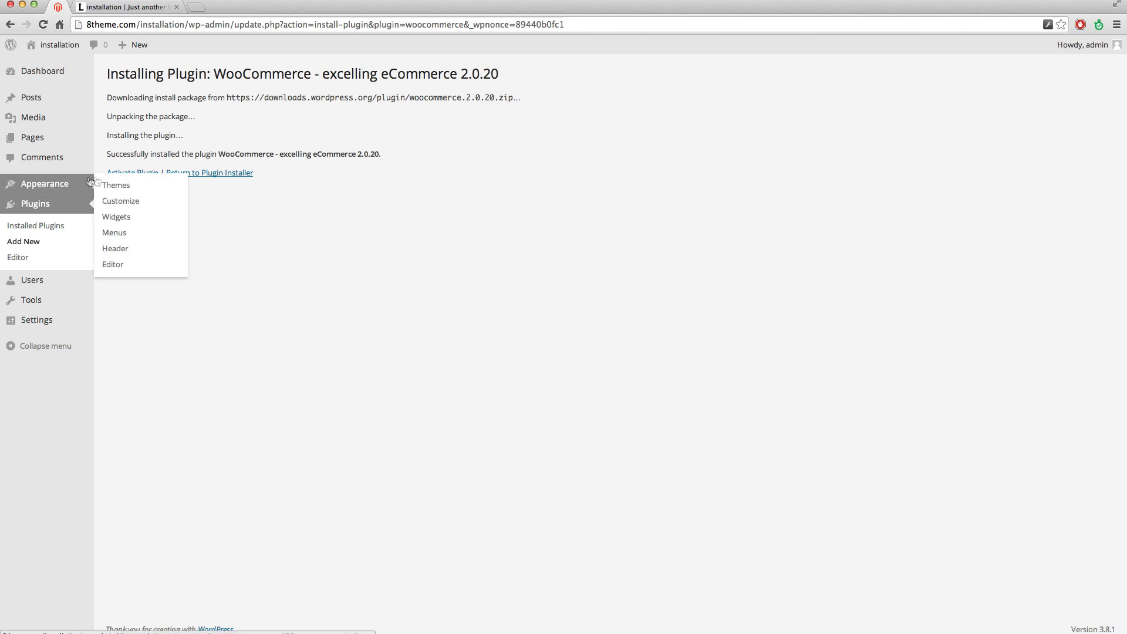
Activate WooCommerce and install its default shop pages from the welcome banner.
left_click(140, 173)
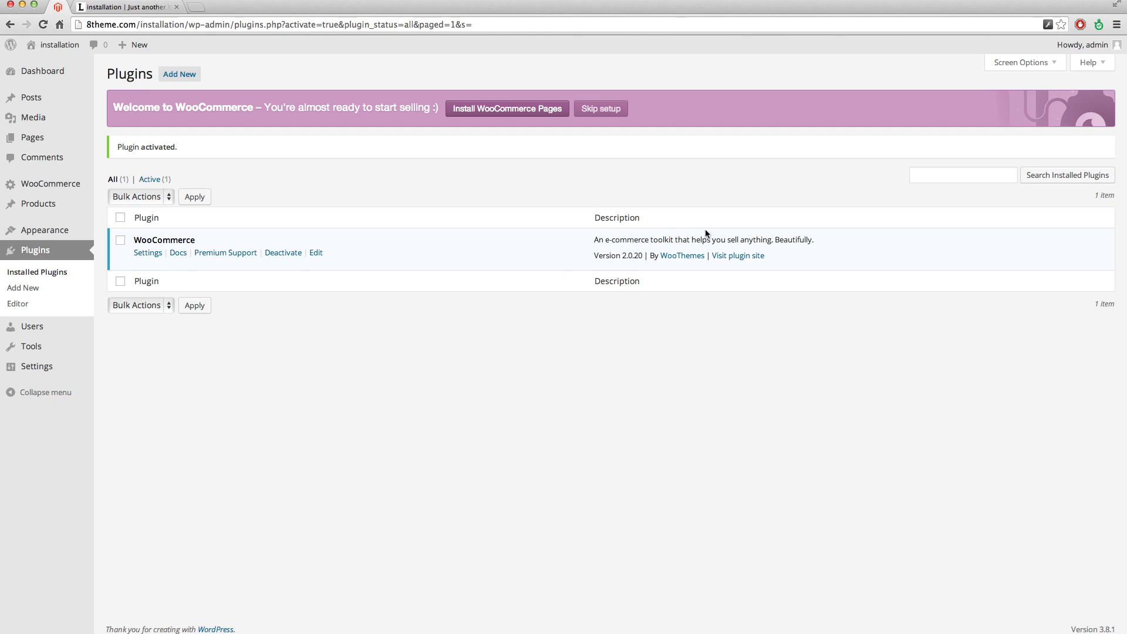
left_click(521, 111)
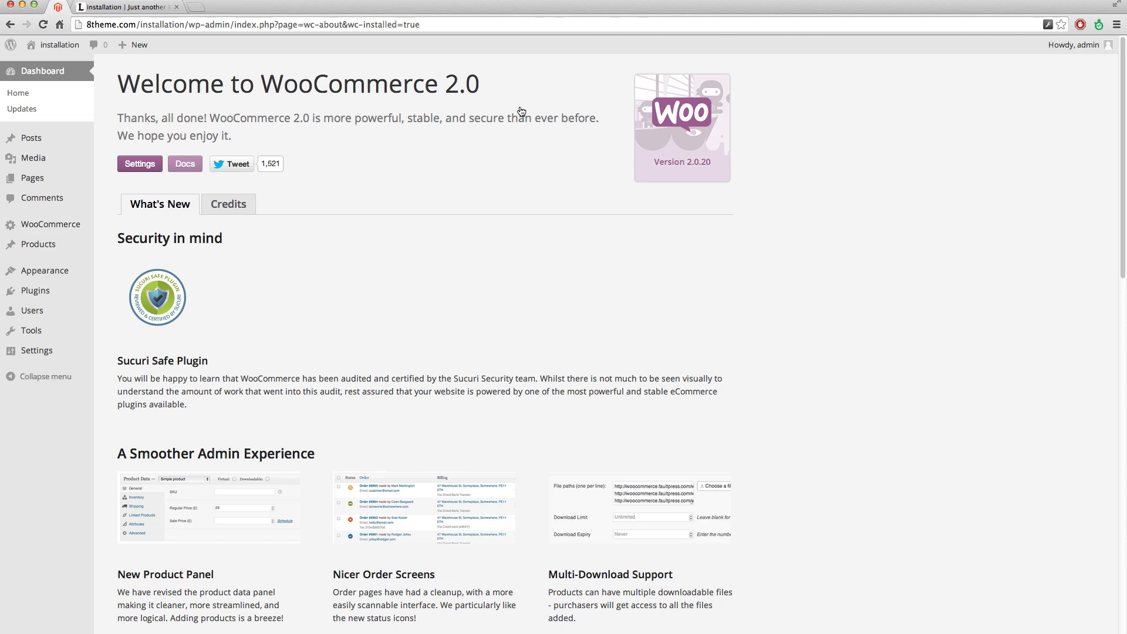
scroll(552, 272, "down", 1)
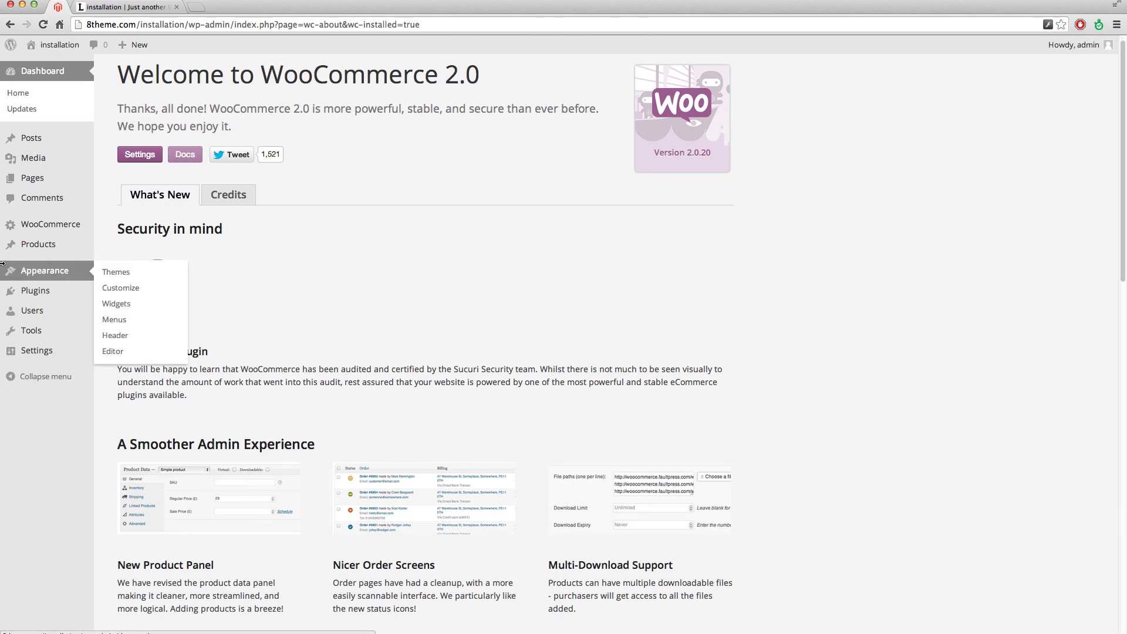
Go to Appearance > Themes > Add New and switch to the Upload form.
mouse_move(44, 270)
left_click(115, 274)
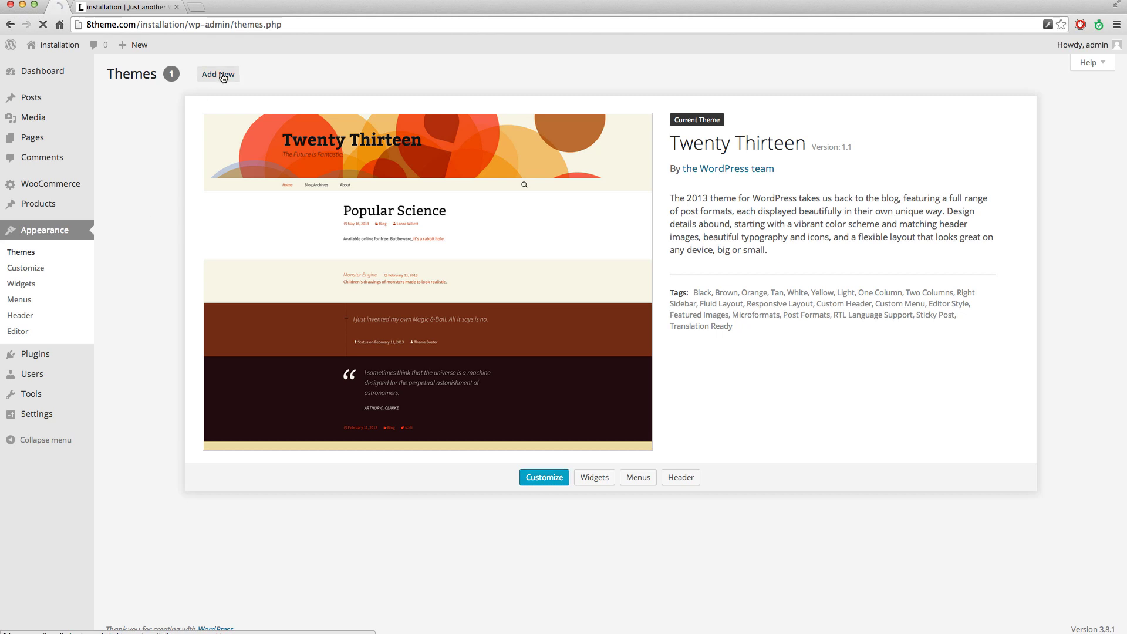
left_click(218, 74)
left_click(157, 101)
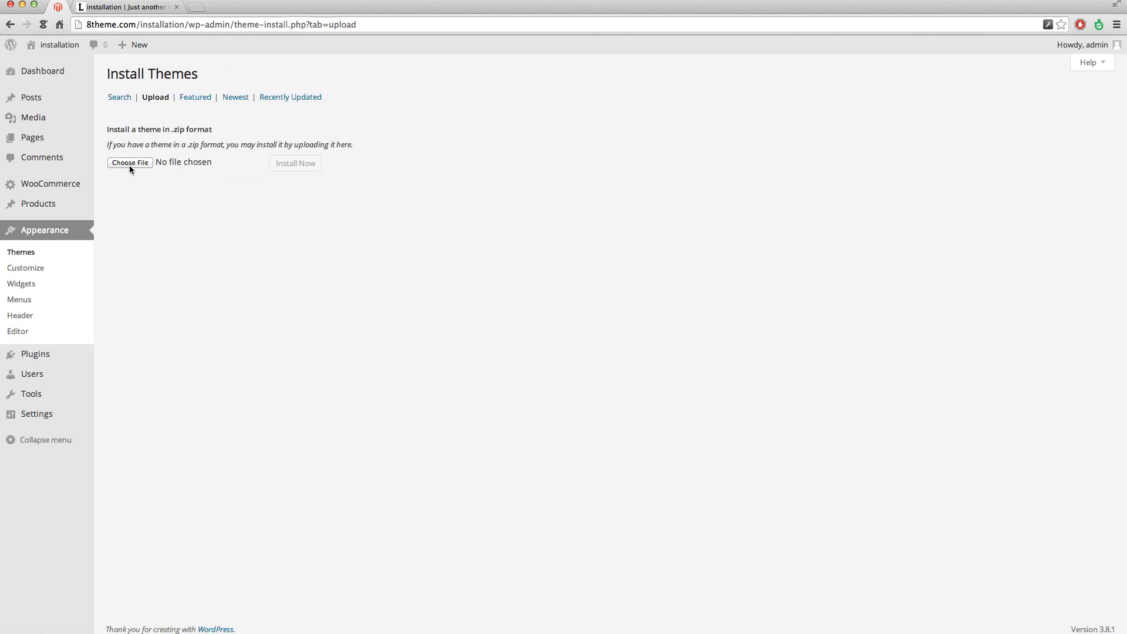
Choose Legenda_v1.7.1.zip from the theme package as the file to upload.
left_click(129, 168)
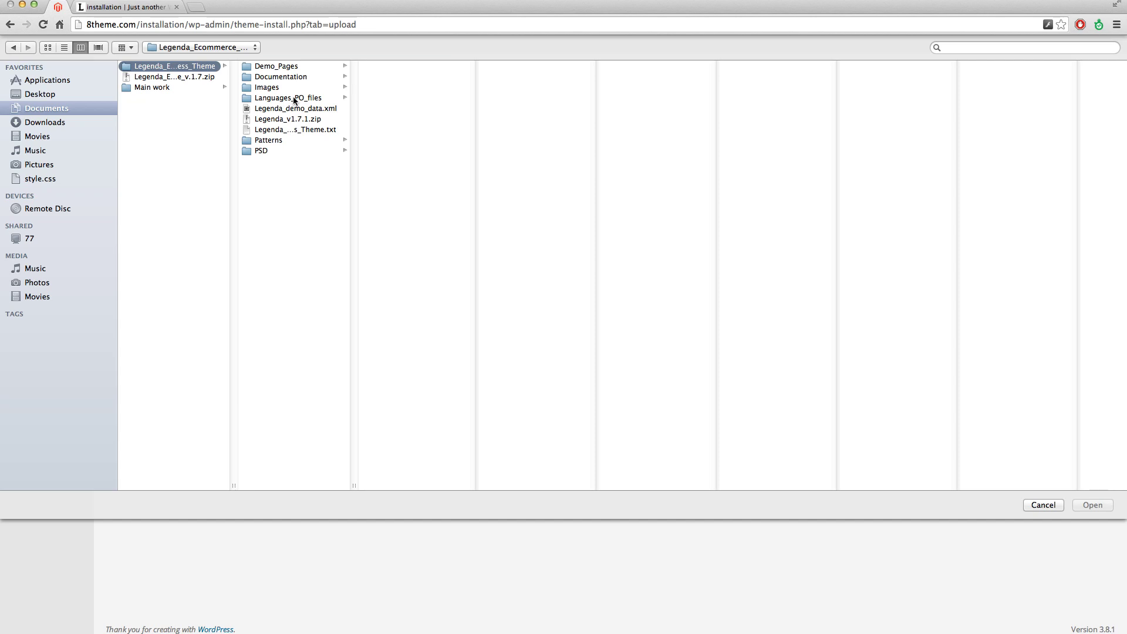
left_click(312, 122)
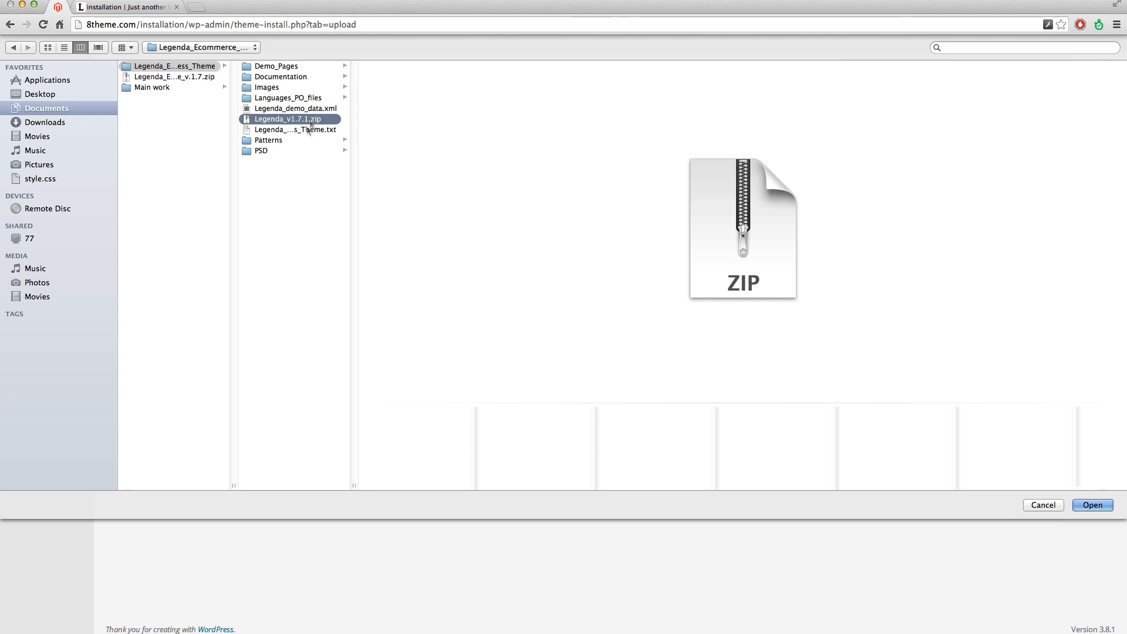
left_click(288, 129)
left_click(270, 141)
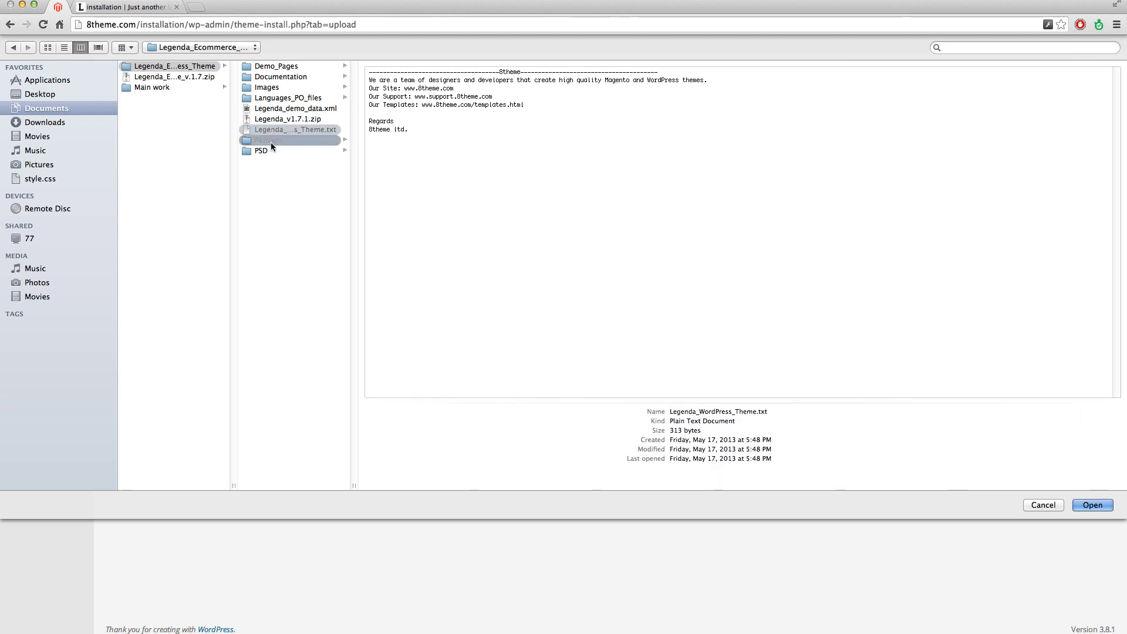
left_click(264, 152)
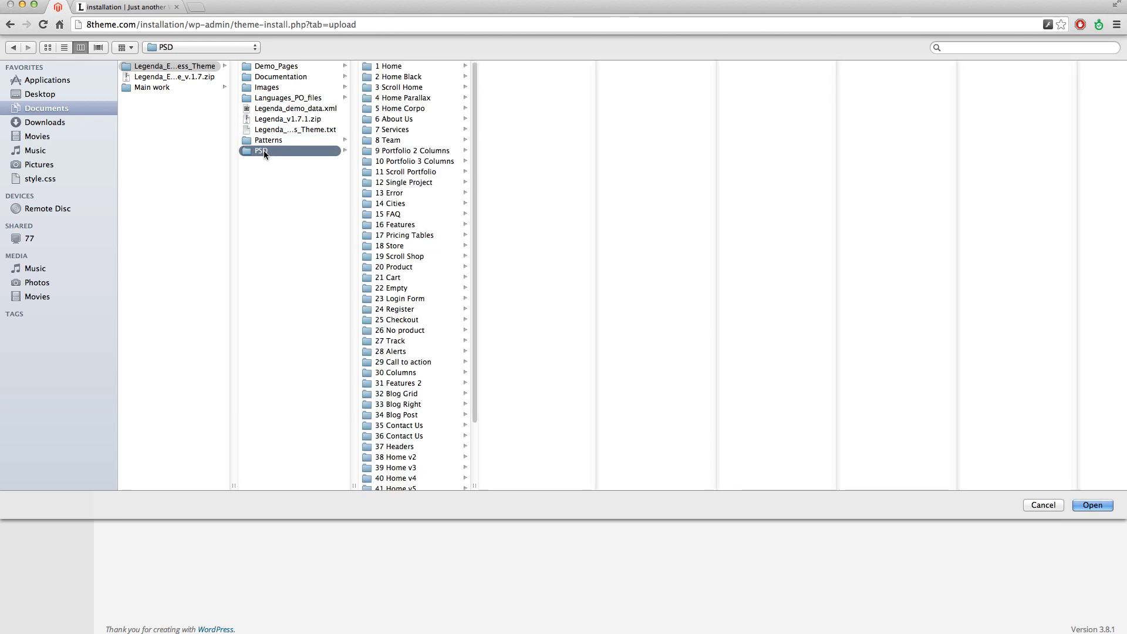
left_click(278, 121)
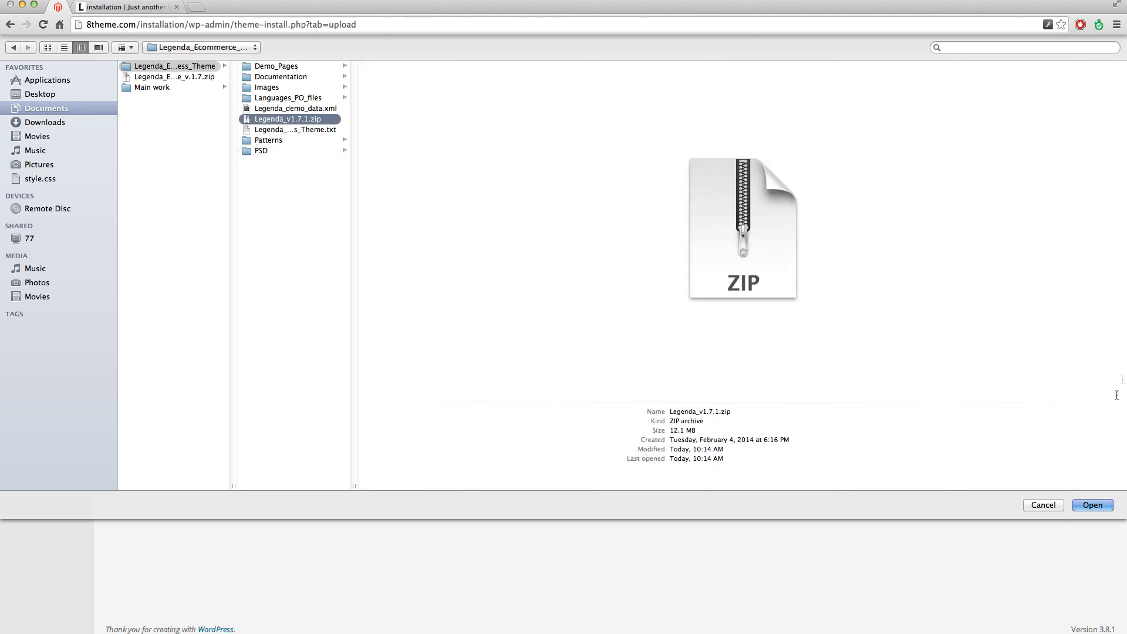
left_click(1096, 511)
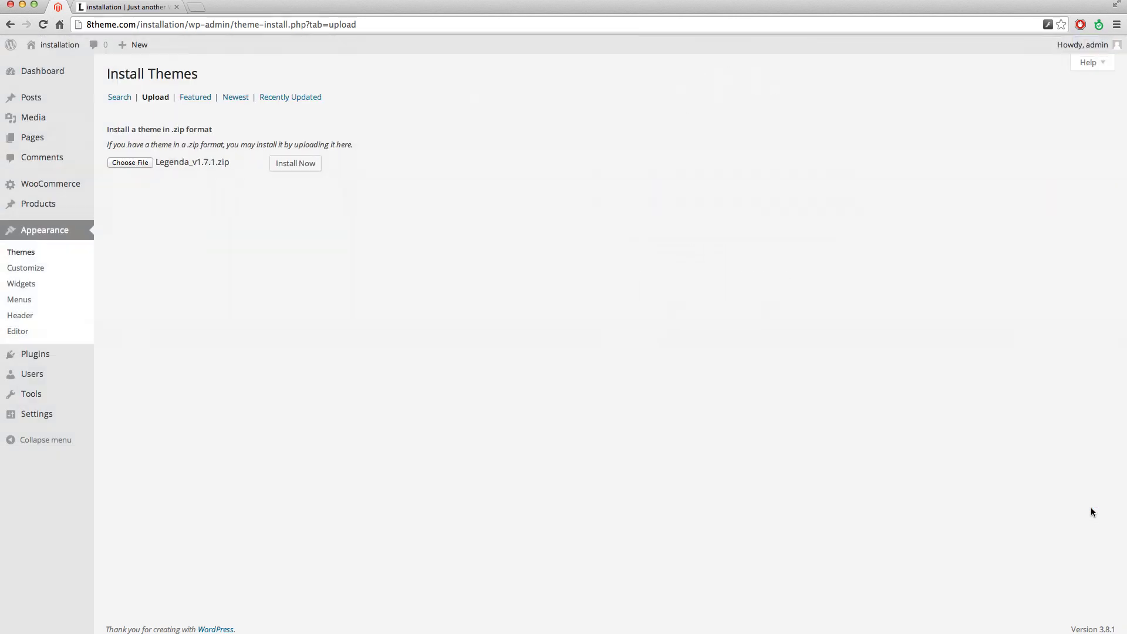
Install the uploaded Legenda theme package and activate Legenda.
left_click(291, 165)
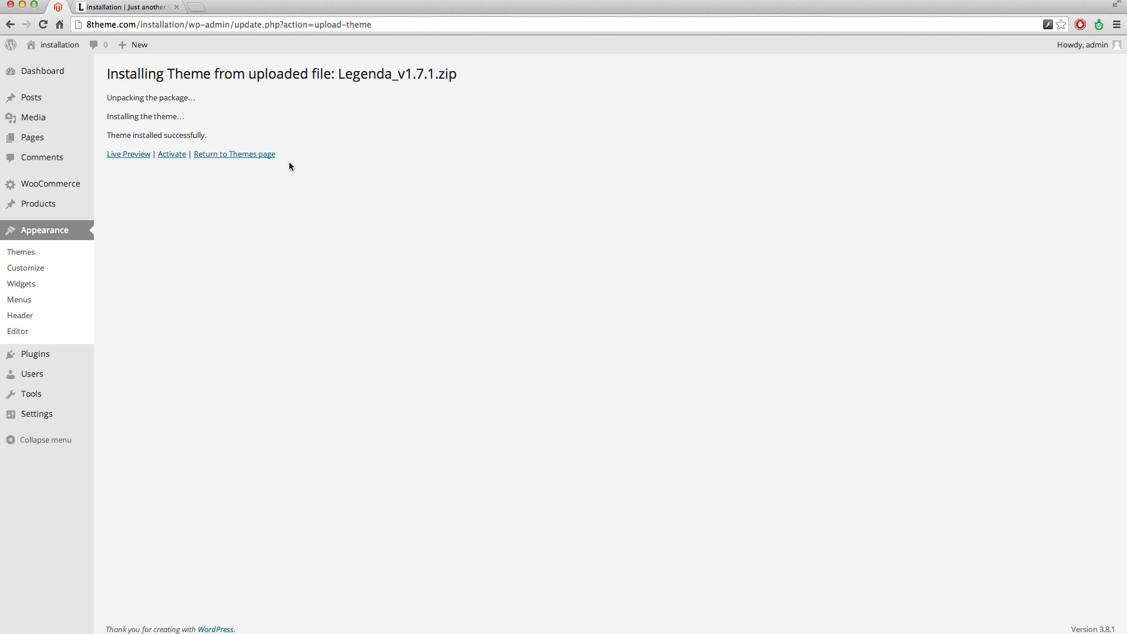
left_click(173, 156)
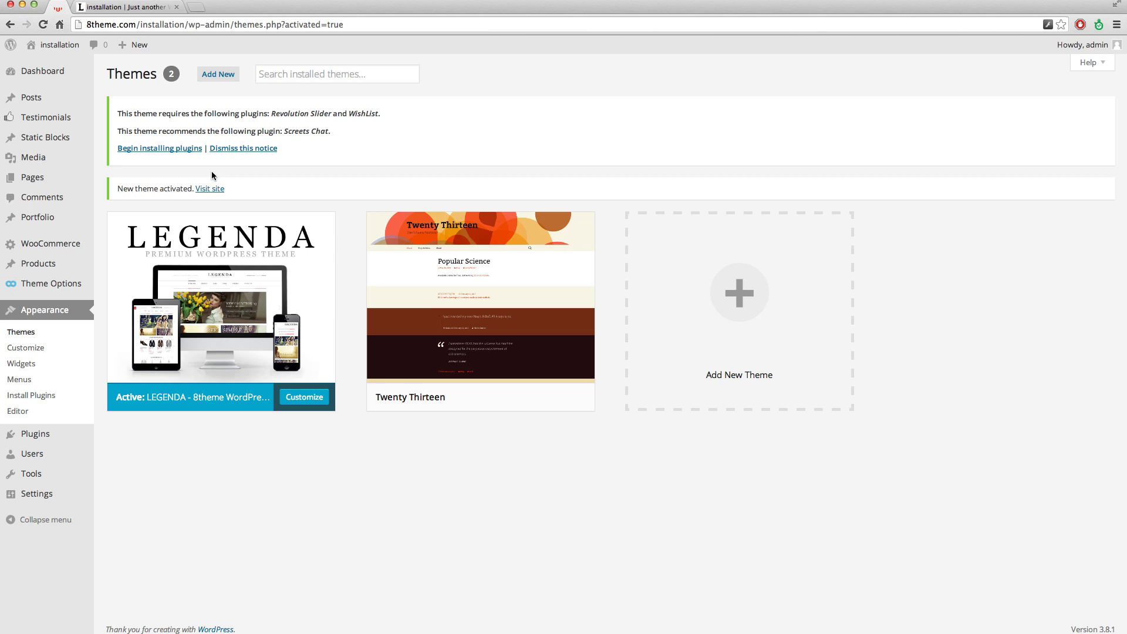
Bulk-install Revolution Slider, WishList and Screets Chat from the required plugins list.
left_click(169, 151)
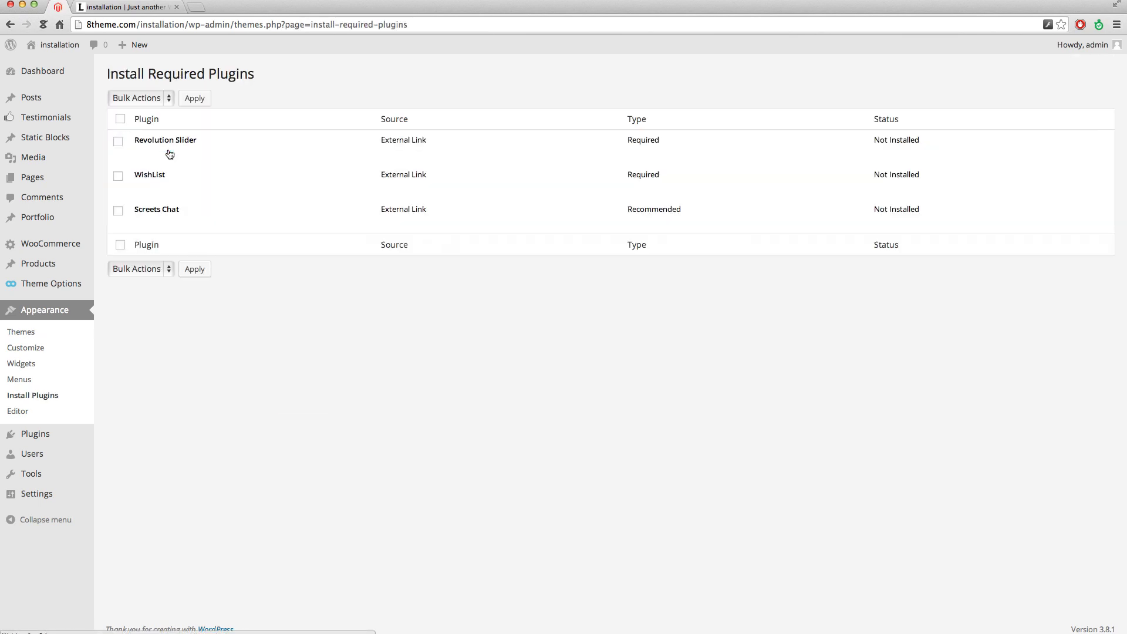
left_click(121, 122)
left_click(150, 99)
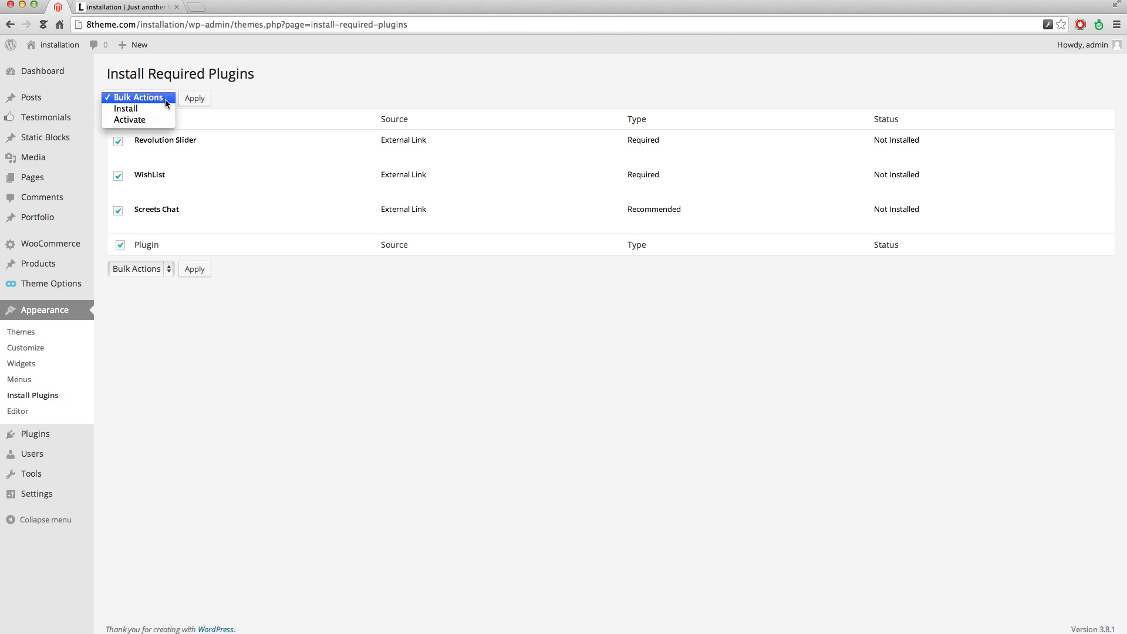
left_click(133, 113)
left_click(196, 100)
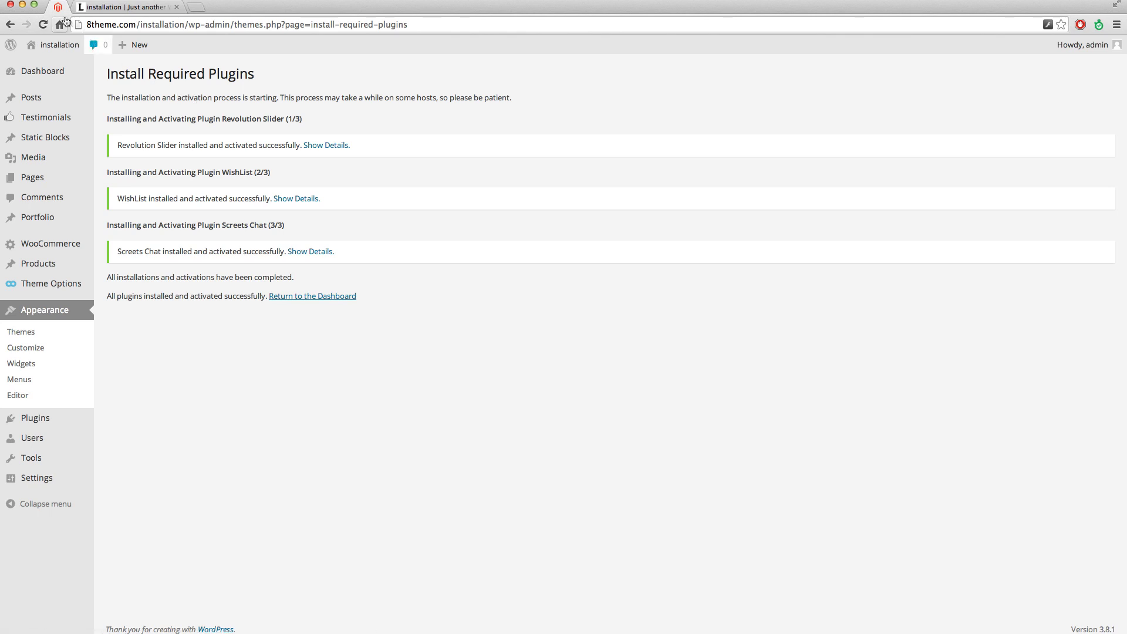
Preview the live Legenda site in a new tab, then return to the plugin-install results.
middle_click(61, 64)
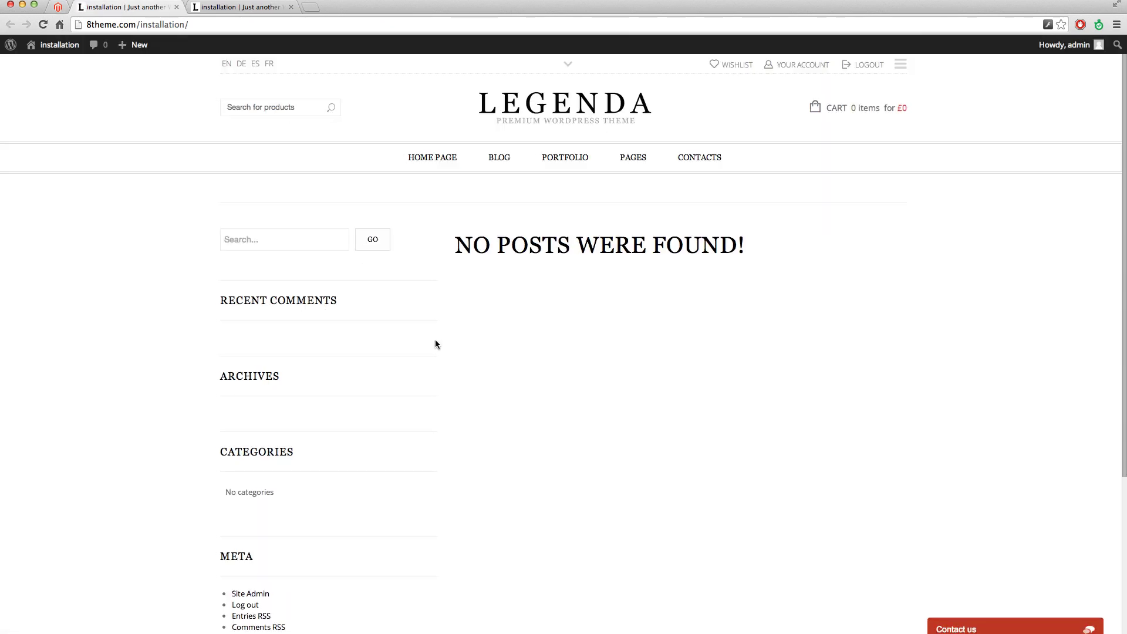
scroll(434, 339, "down", 4)
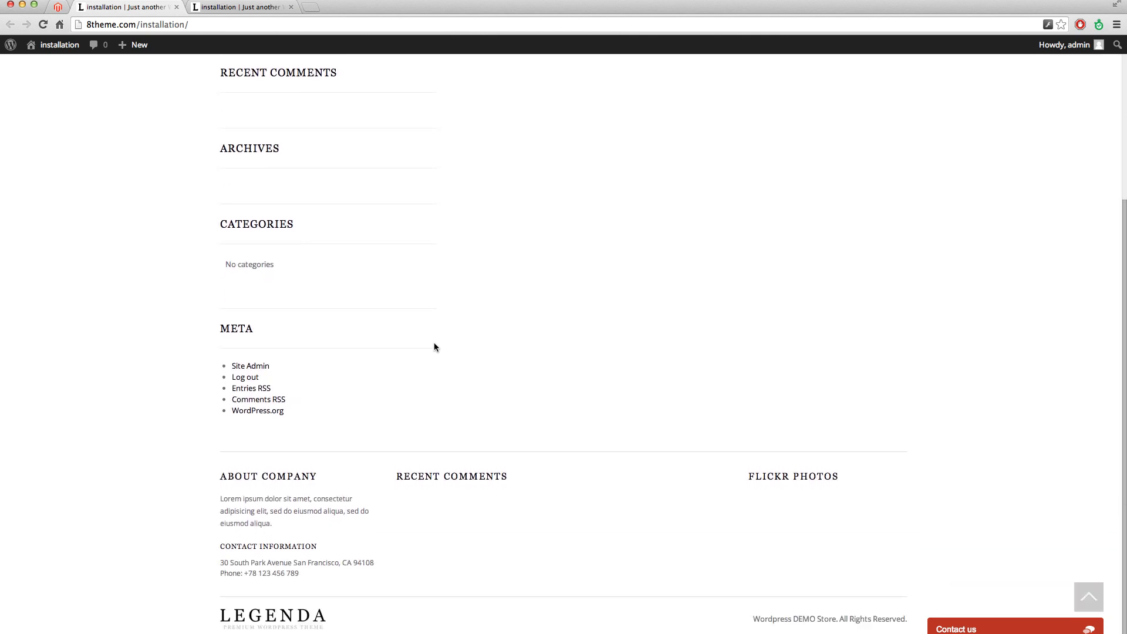
scroll(434, 346, "up", 4)
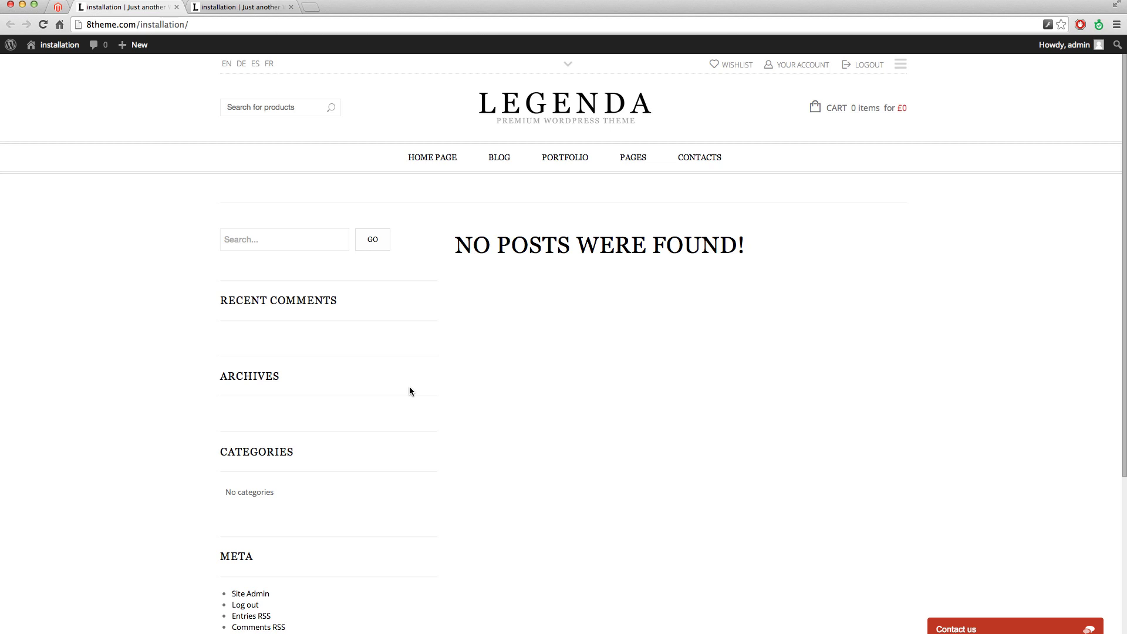
left_click(58, 8)
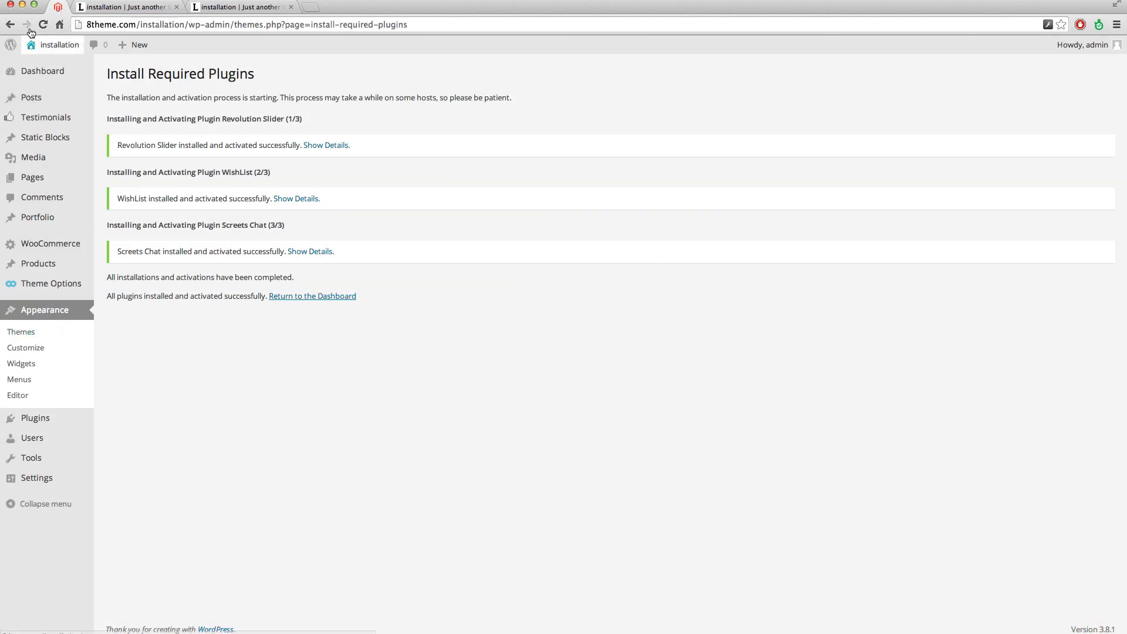
Import revslider_import.zip from the Documentation folder into Revolution Slider.
left_click(36, 75)
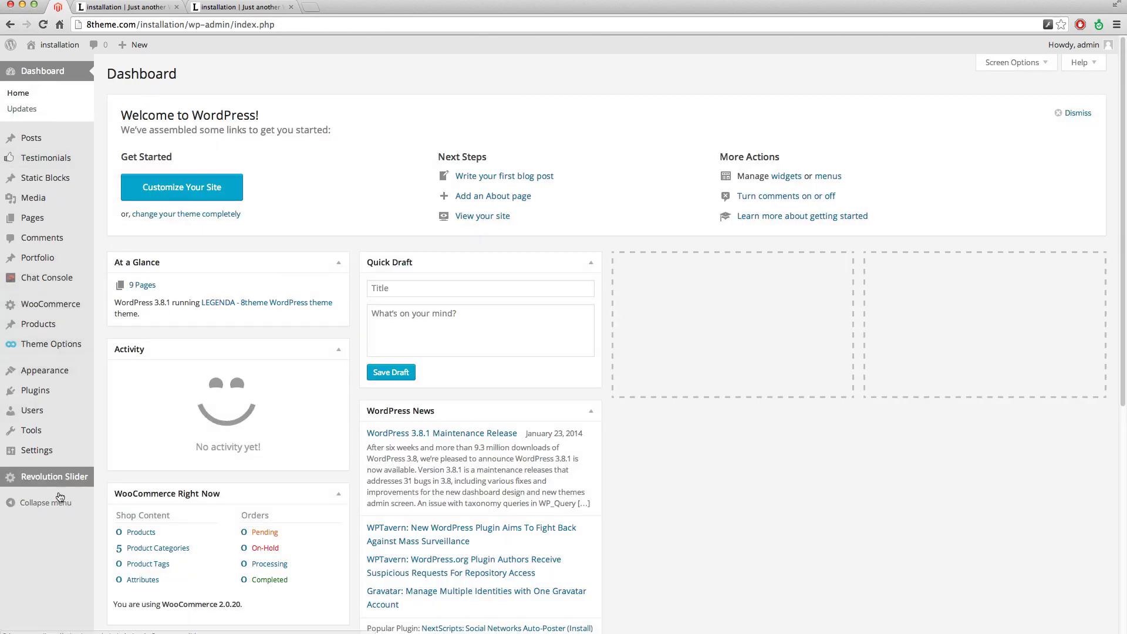
left_click(55, 479)
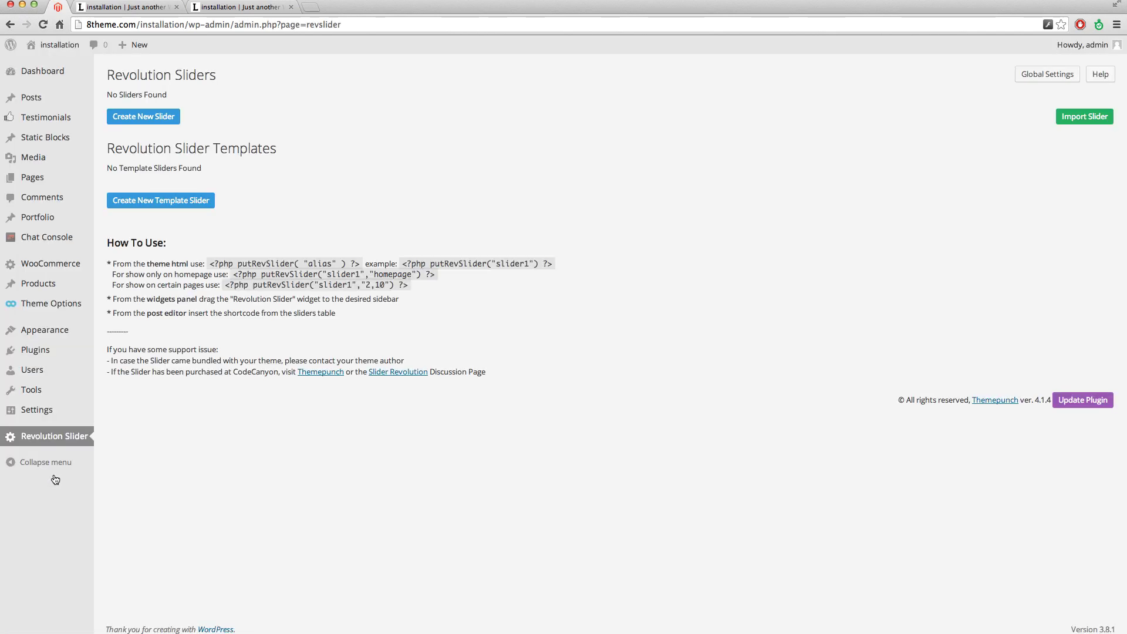
left_click(1097, 122)
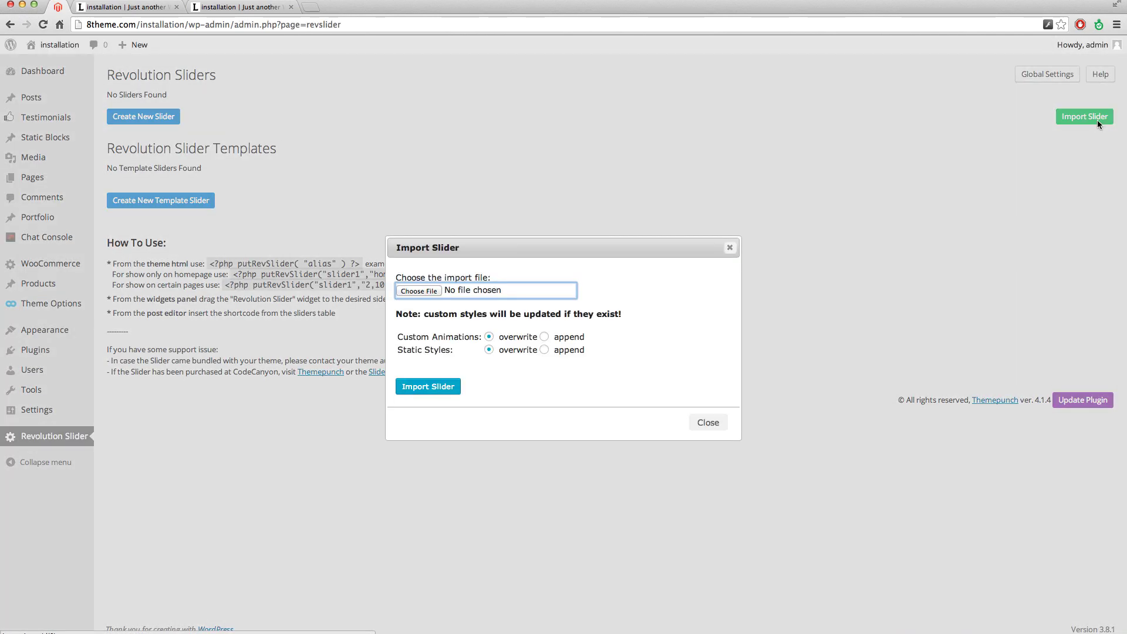
left_click(418, 291)
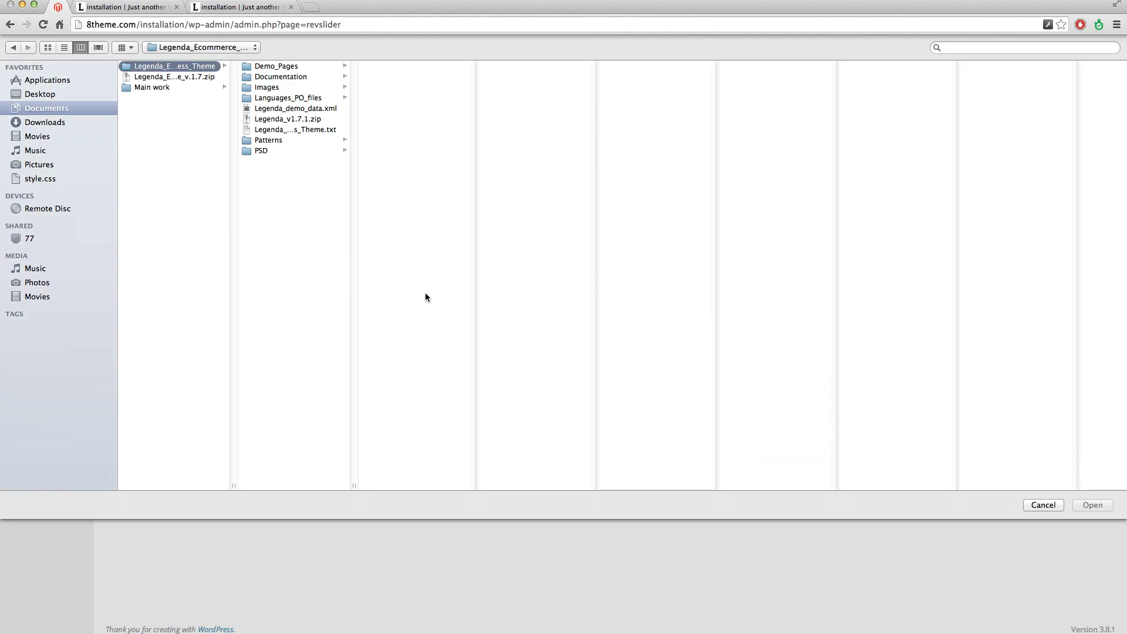
left_click(270, 79)
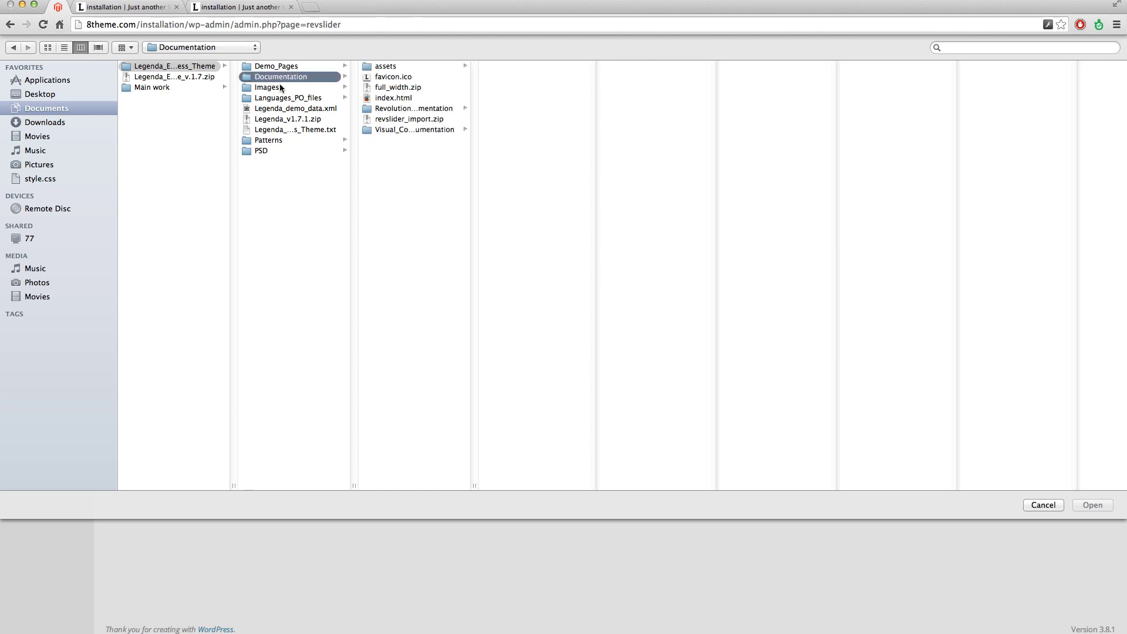
left_click(398, 120)
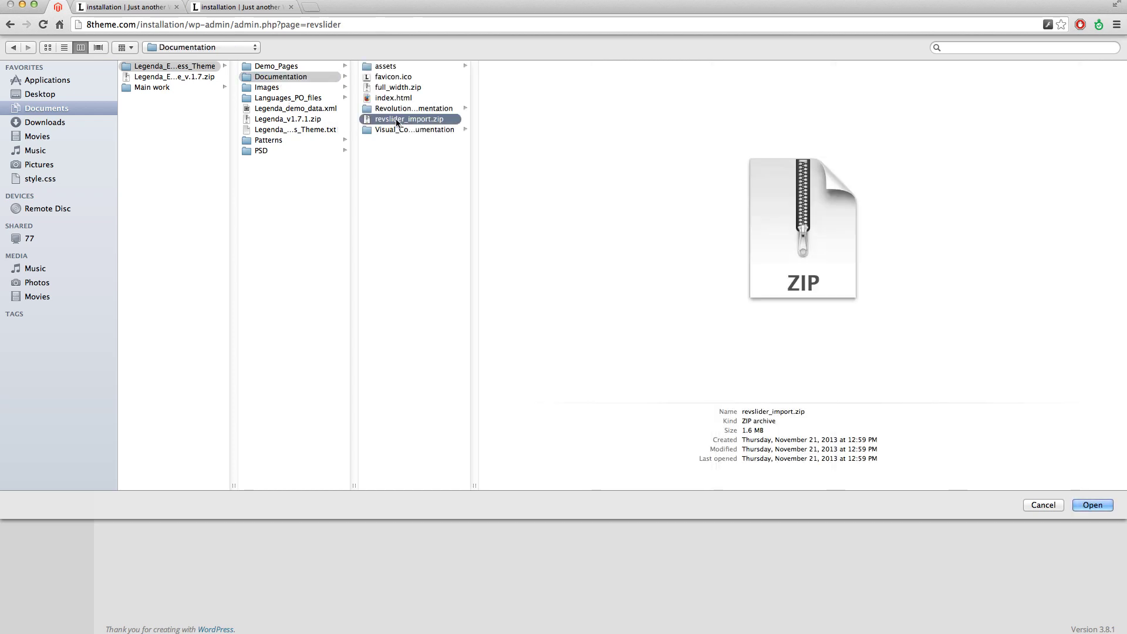
left_click(1090, 505)
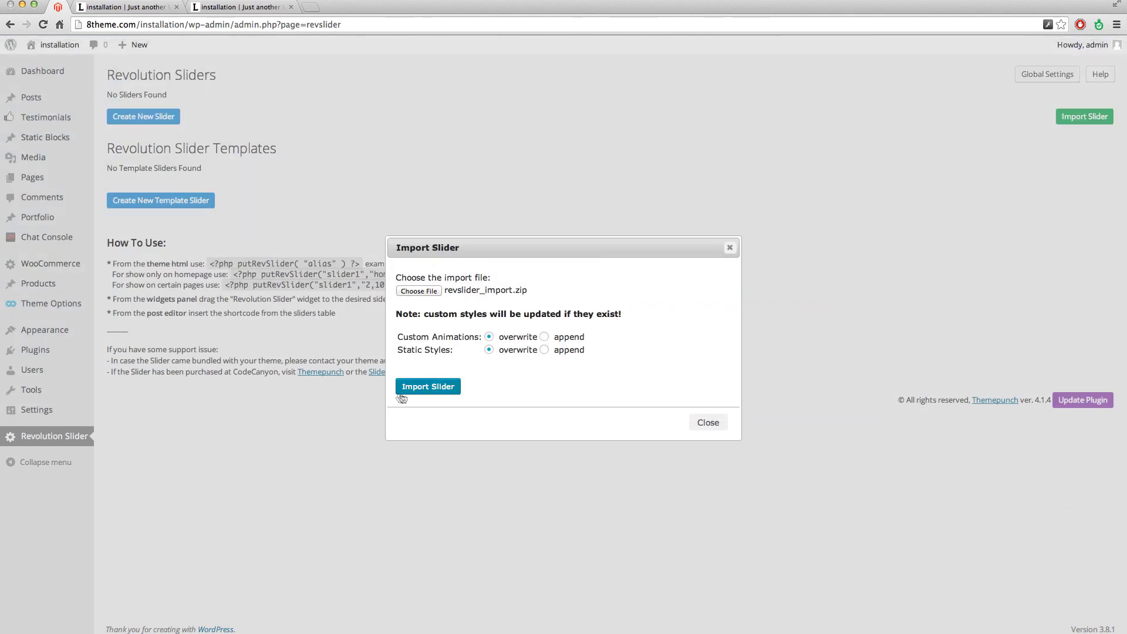
left_click(426, 389)
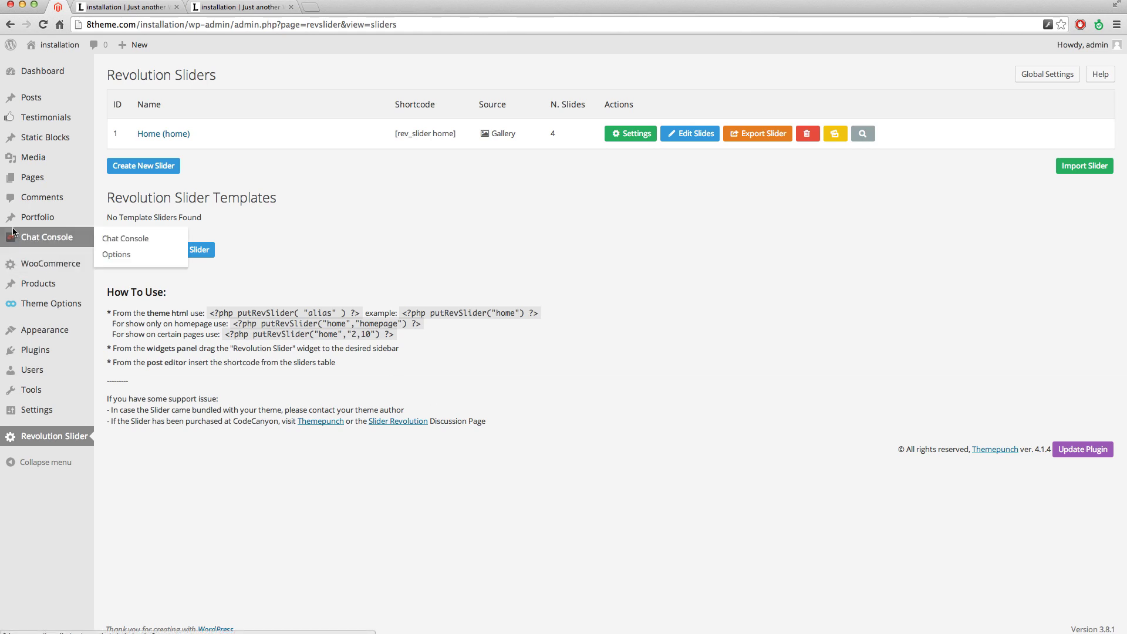
Install the E-commerce demo content from Legenda's Theme Options Import/Export section.
left_click(54, 309)
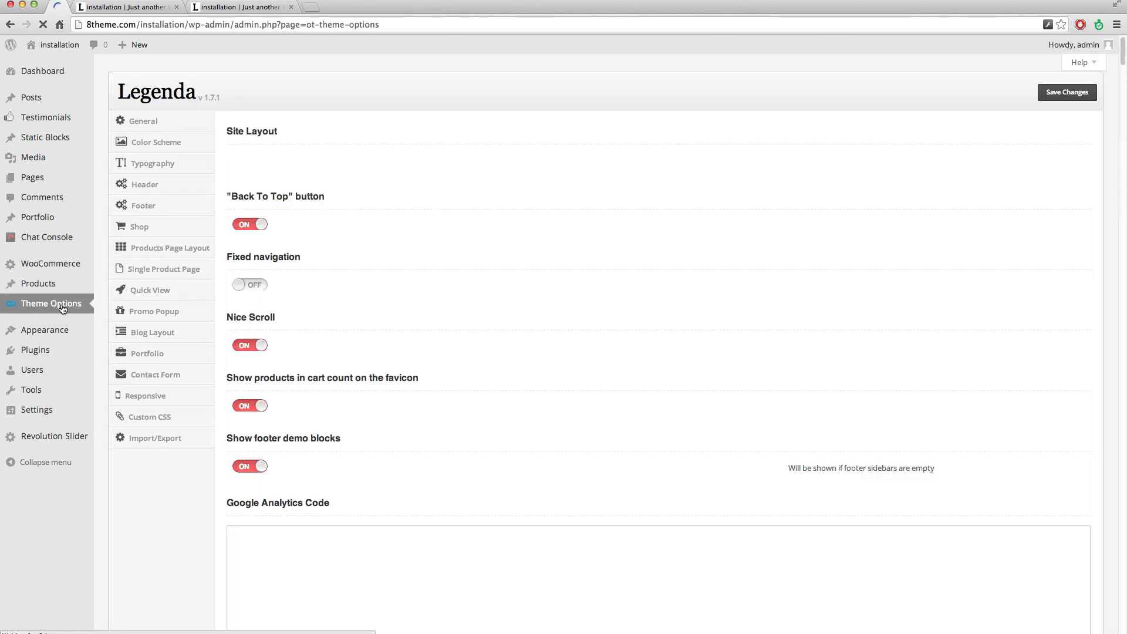
left_click(161, 439)
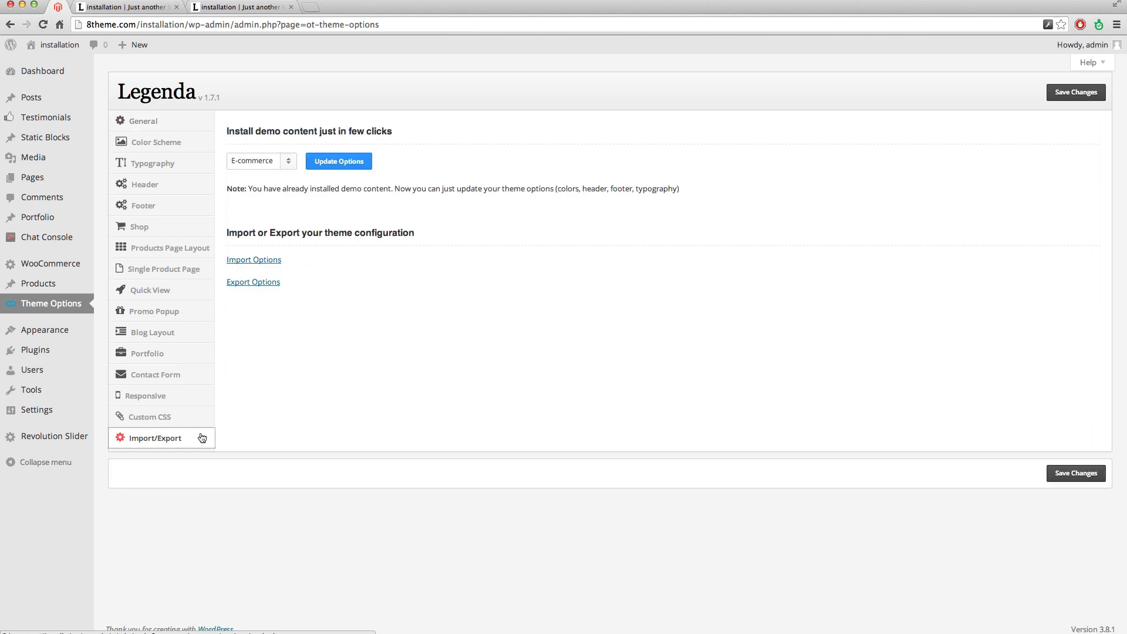
left_click(289, 162)
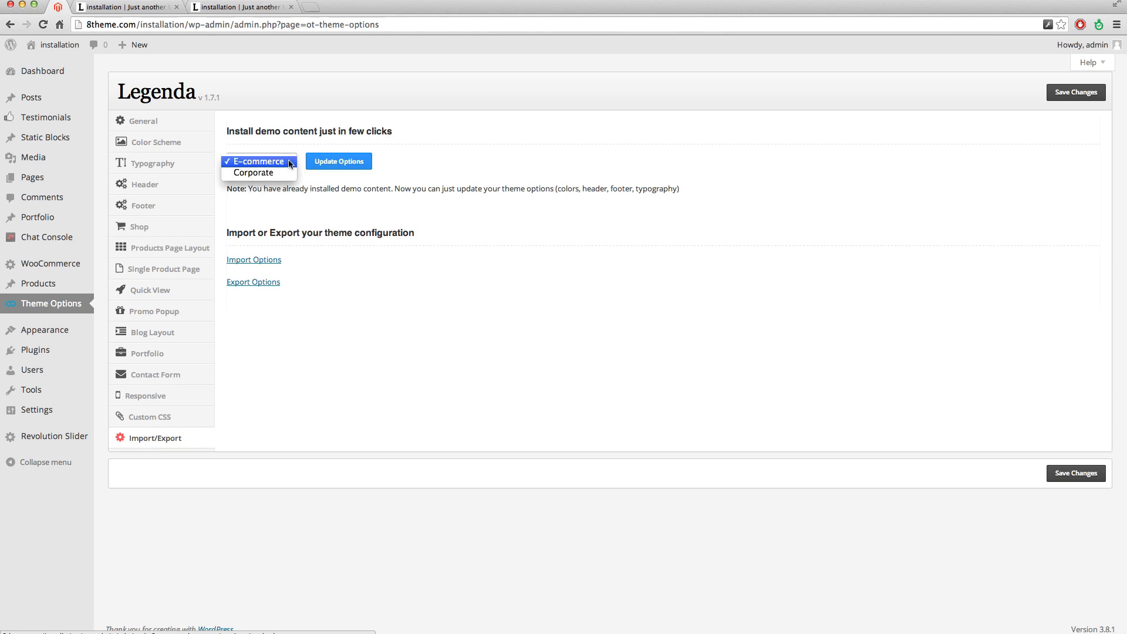
left_click(289, 163)
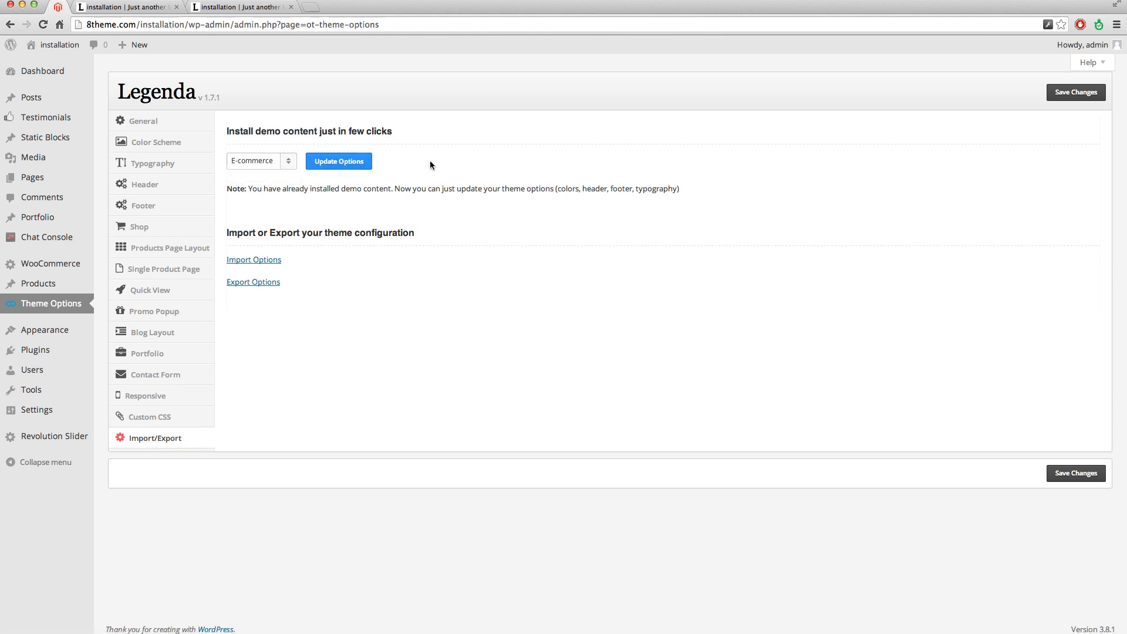
left_click(317, 160)
left_click(656, 206)
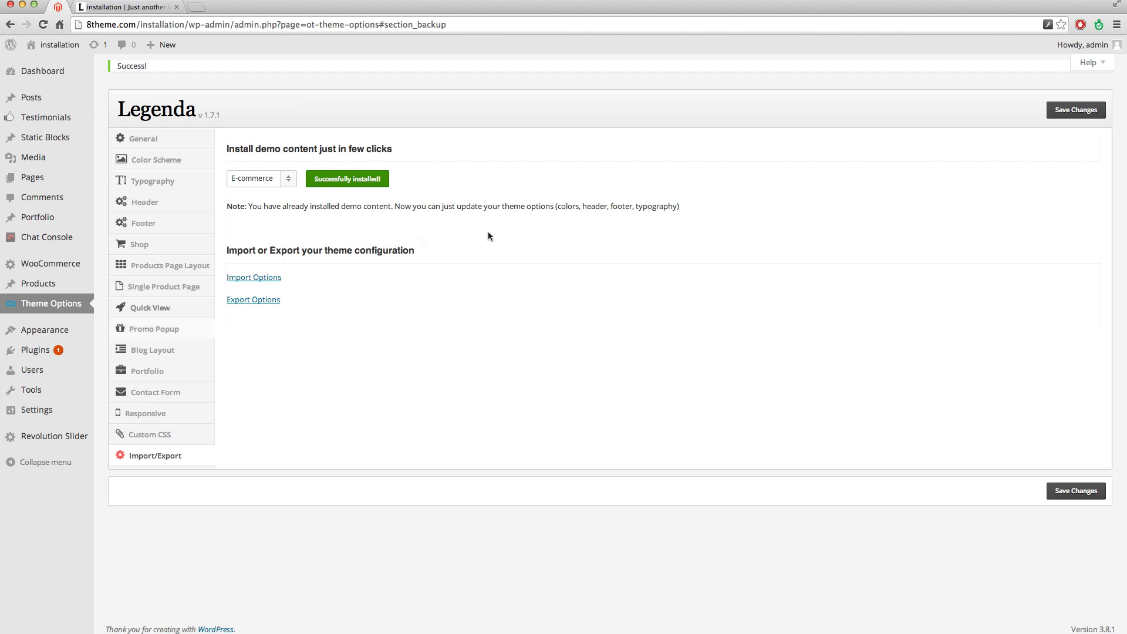
mouse_move(32, 390)
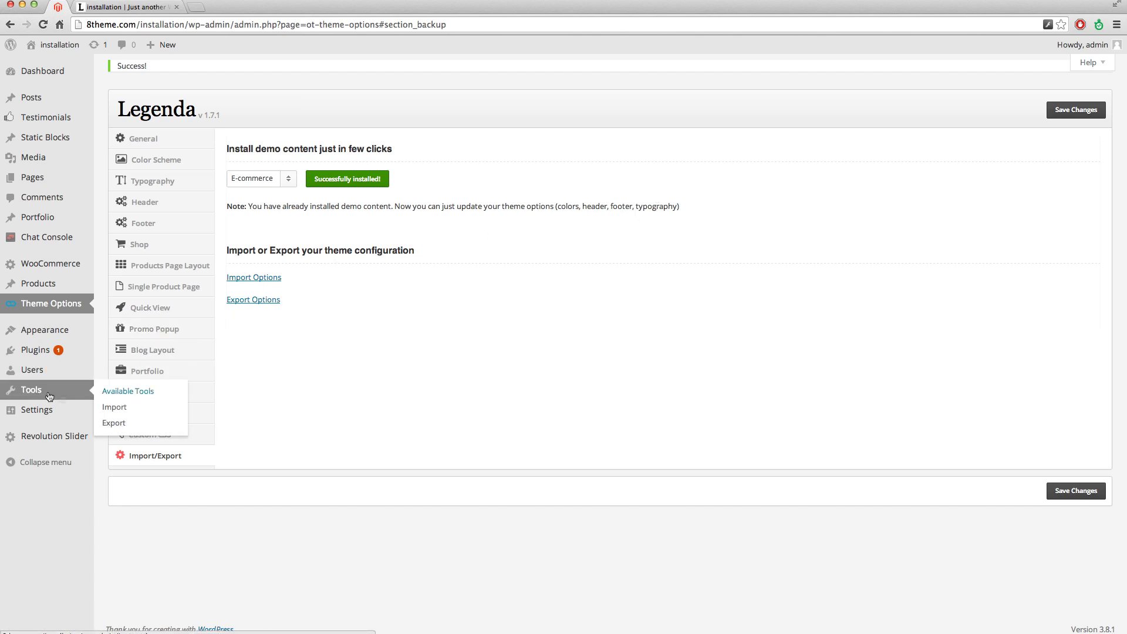
Open Tools > Import and pick the WordPress importer.
left_click(113, 408)
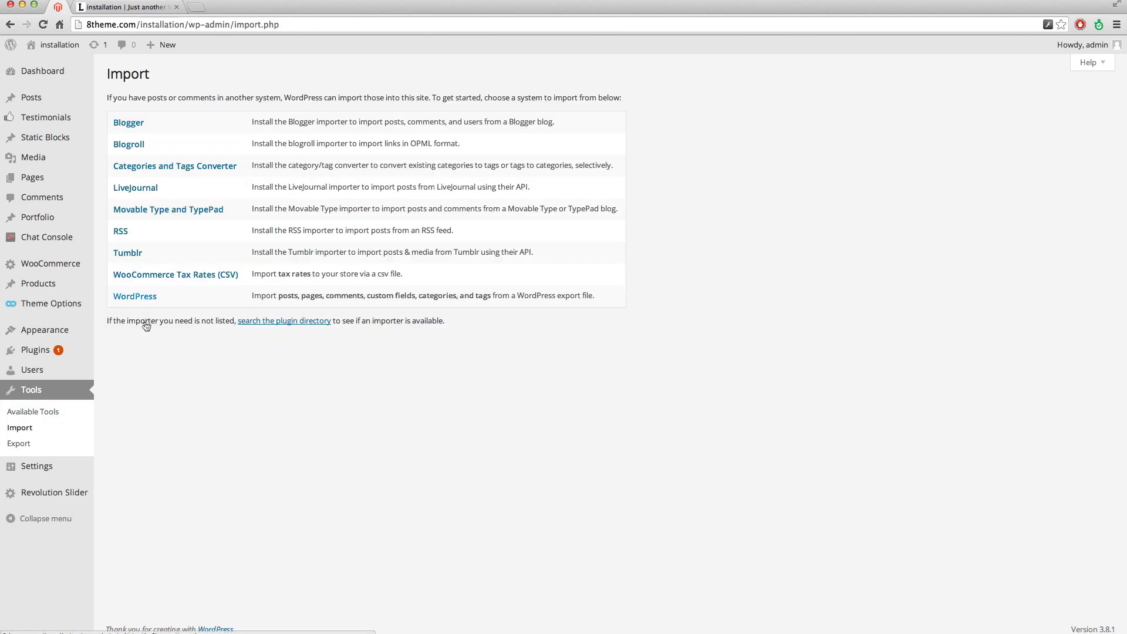
left_click(139, 298)
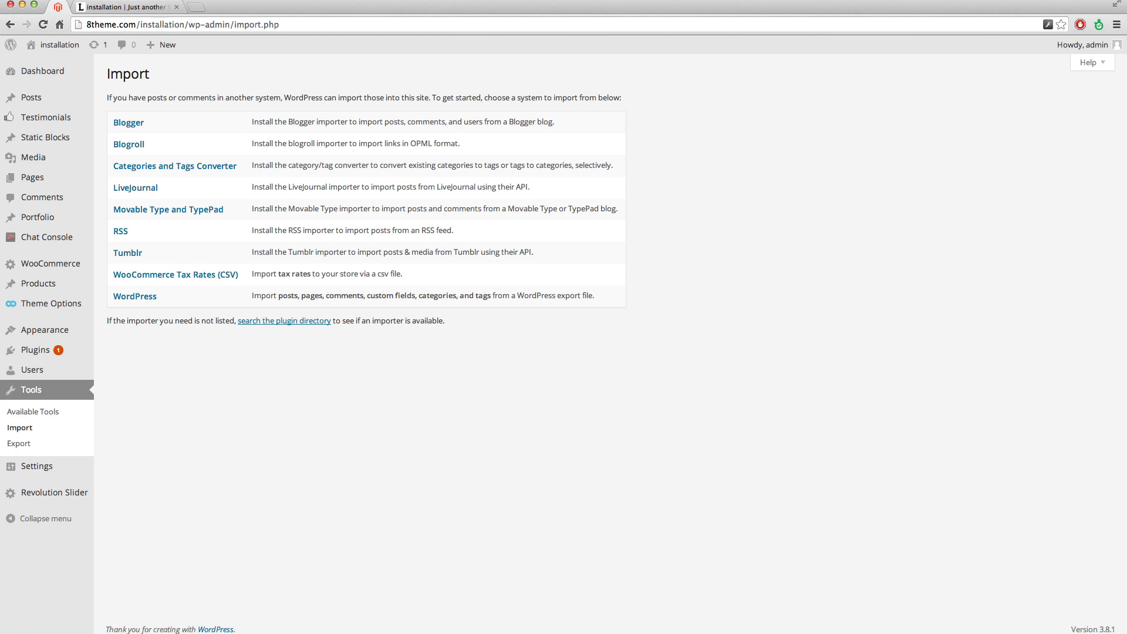
Scroll the storefront home page to review the imported Legenda slider, promo banners and product sections.
left_click(100, 7)
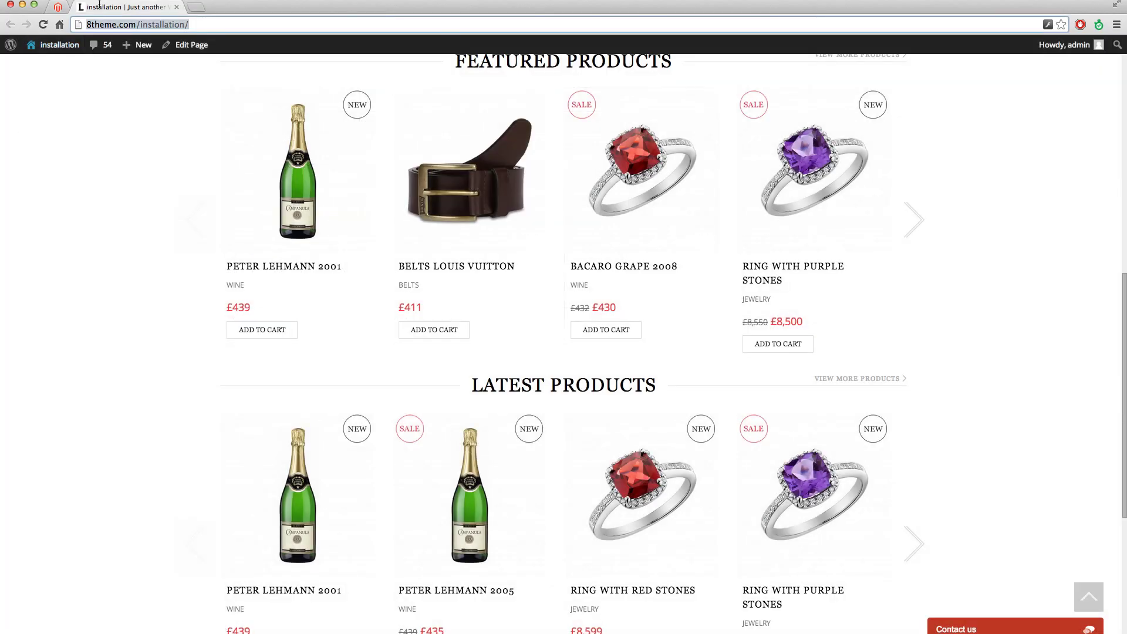
scroll(622, 401, "up", 5)
scroll(622, 401, "down", 2)
scroll(622, 401, "down", 2)
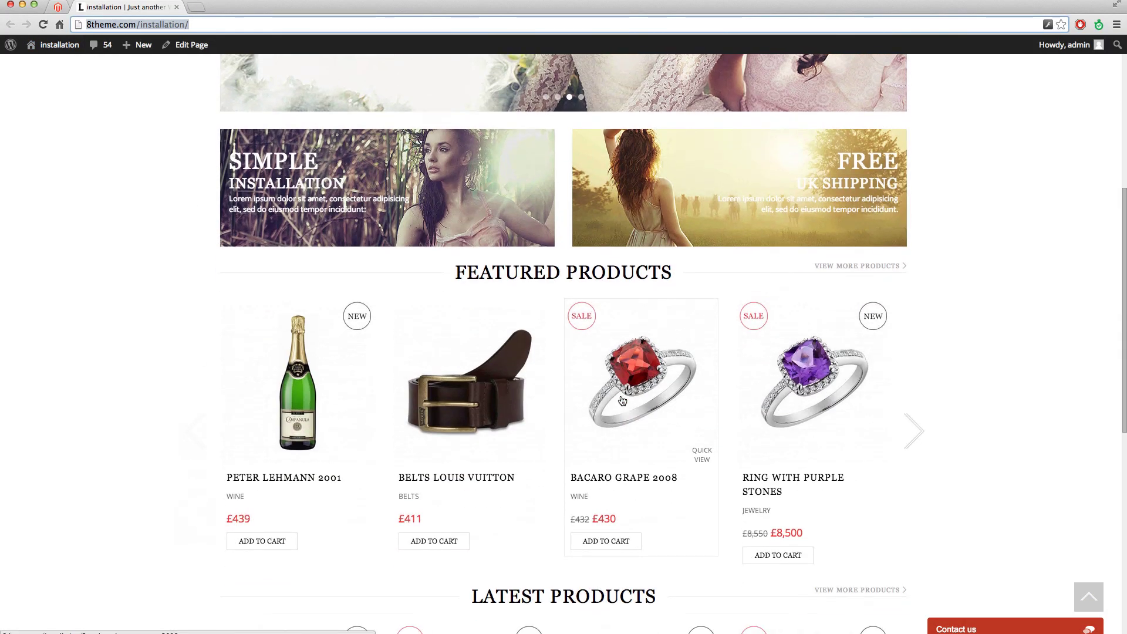
scroll(622, 401, "down", 3)
scroll(622, 401, "down", 2)
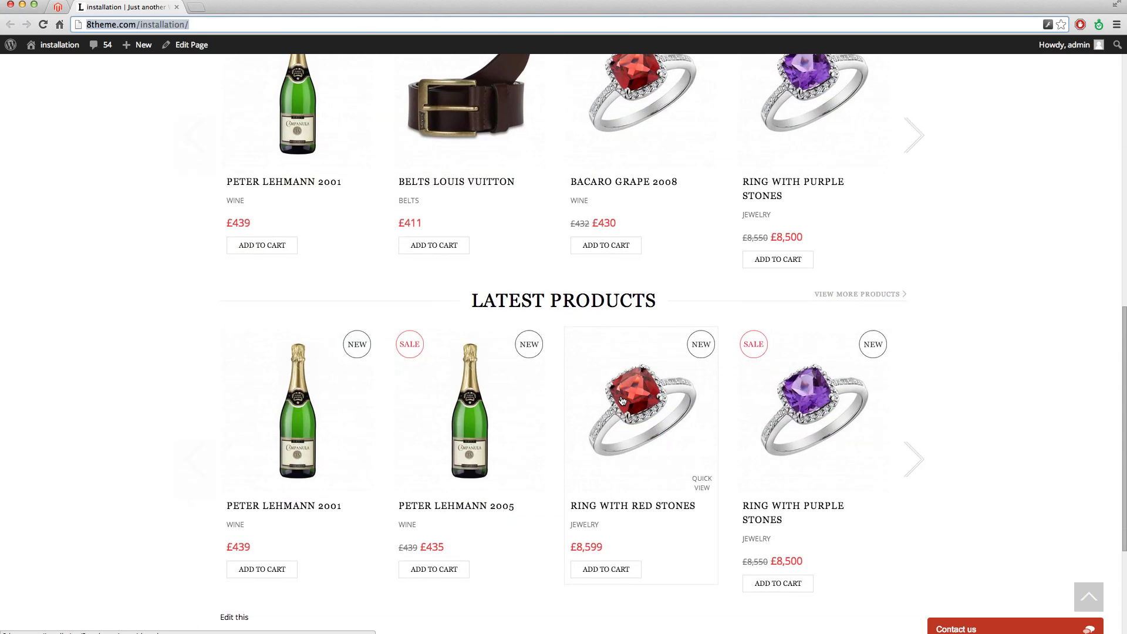
scroll(622, 400, "up", 10)
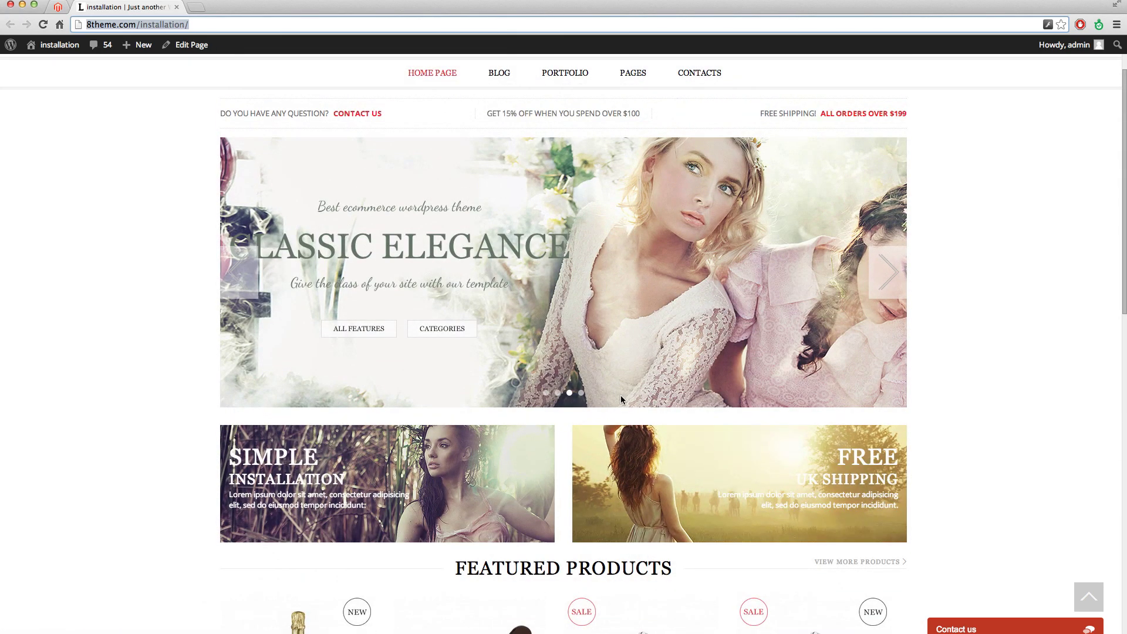
scroll(624, 404, "up", 2)
scroll(625, 406, "down", 3)
scroll(626, 412, "down", 2)
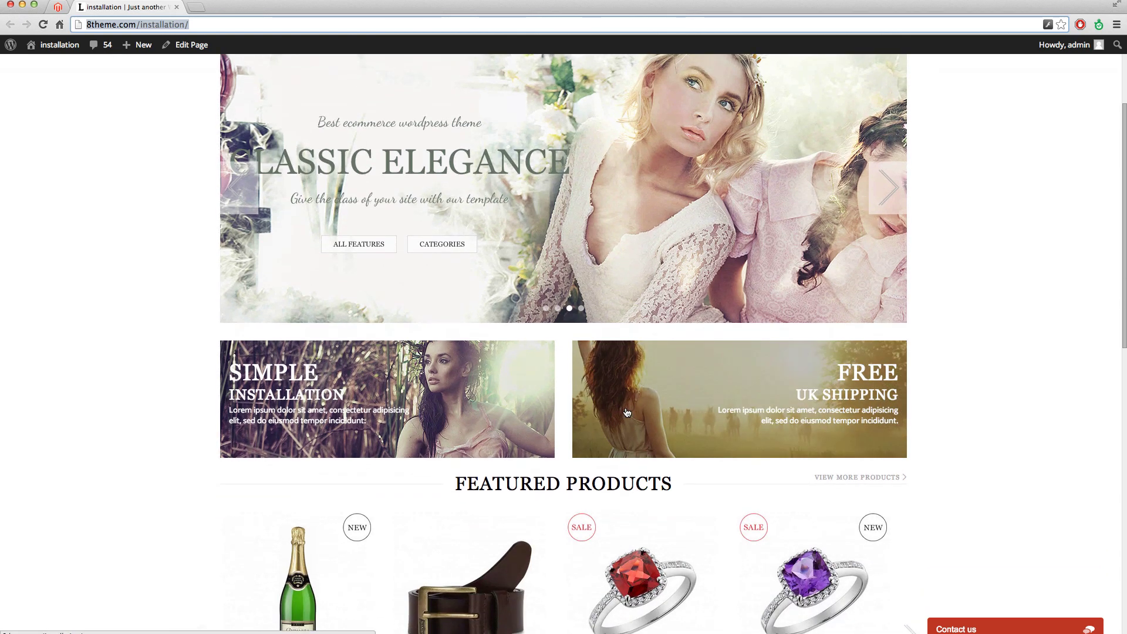
scroll(626, 412, "down", 2)
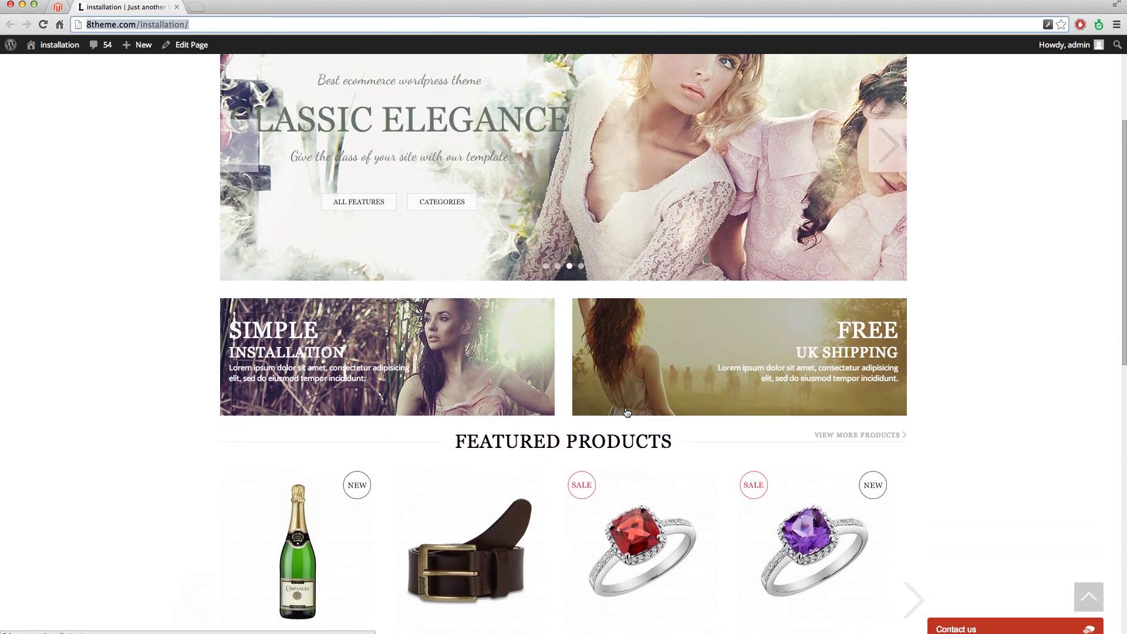